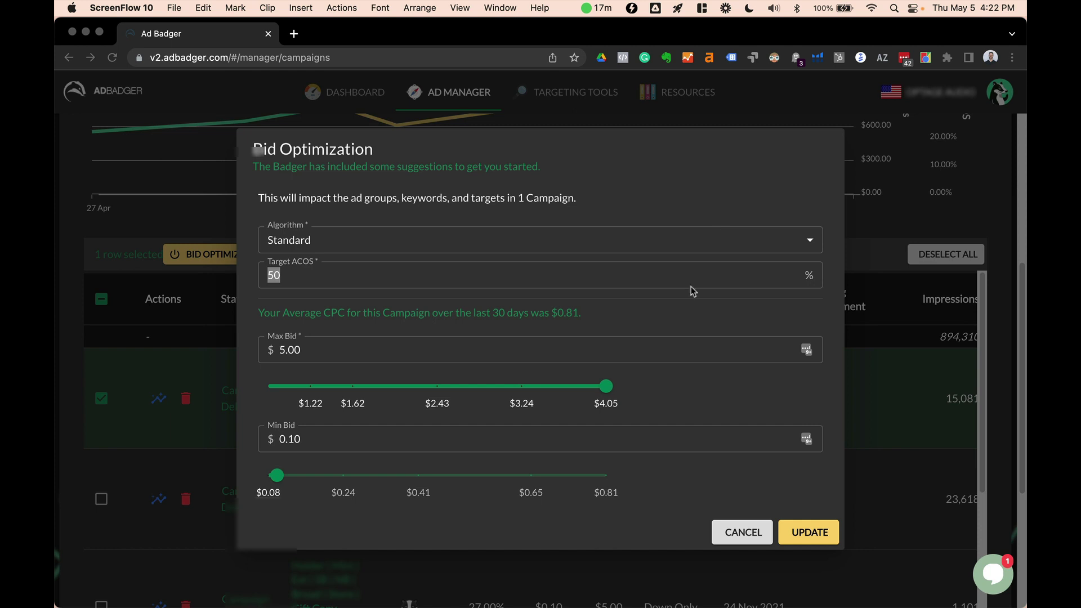
# Close the Bid Optimization dialog without applying Target ACOS or Max Bid changes
pyautogui.click(343, 463)
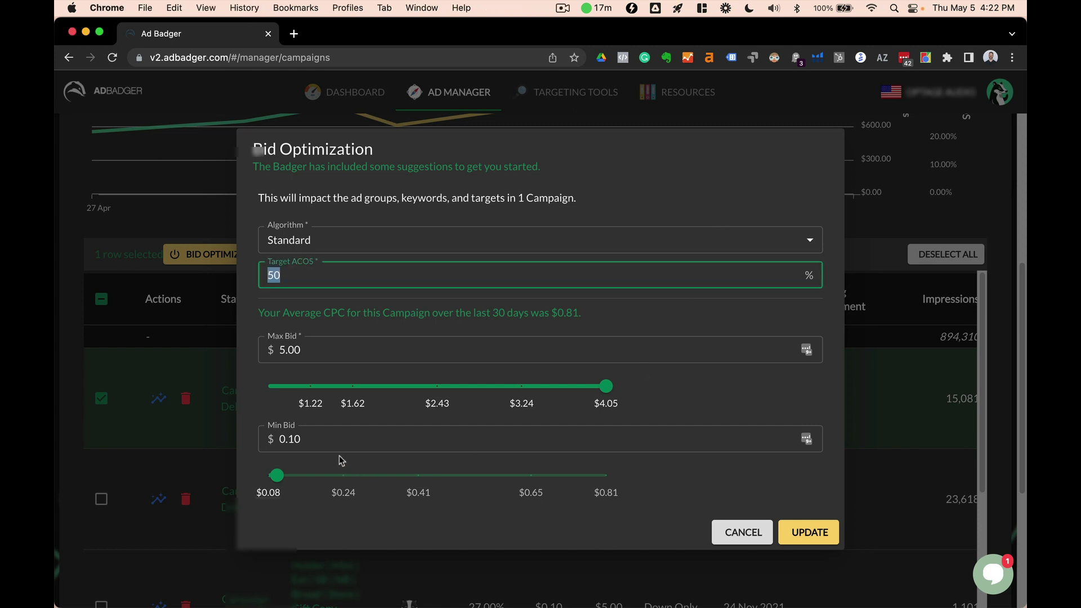
pyautogui.click(343, 354)
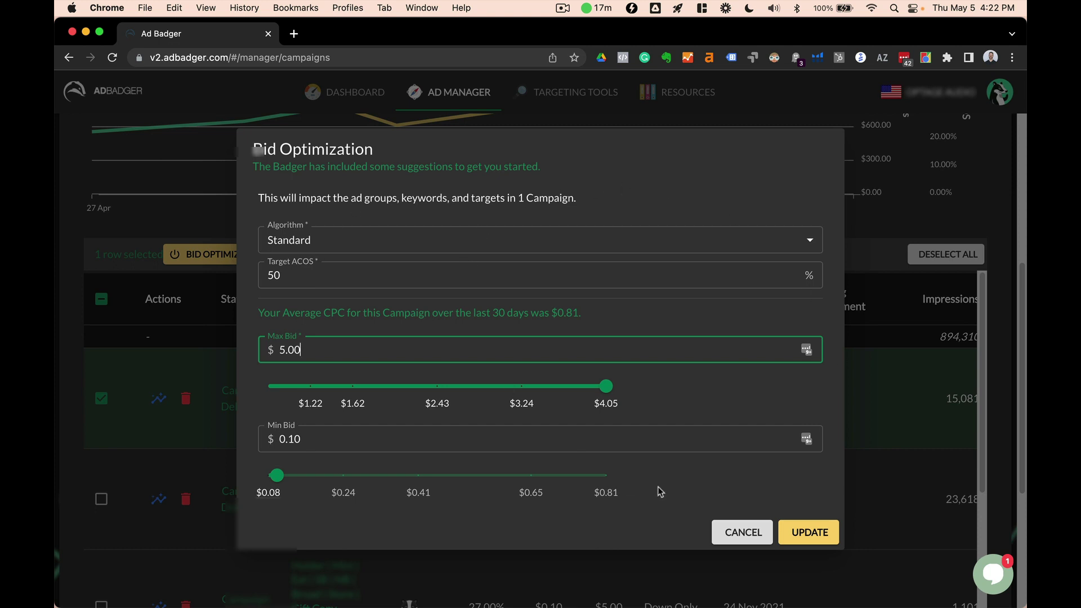
pyautogui.click(744, 532)
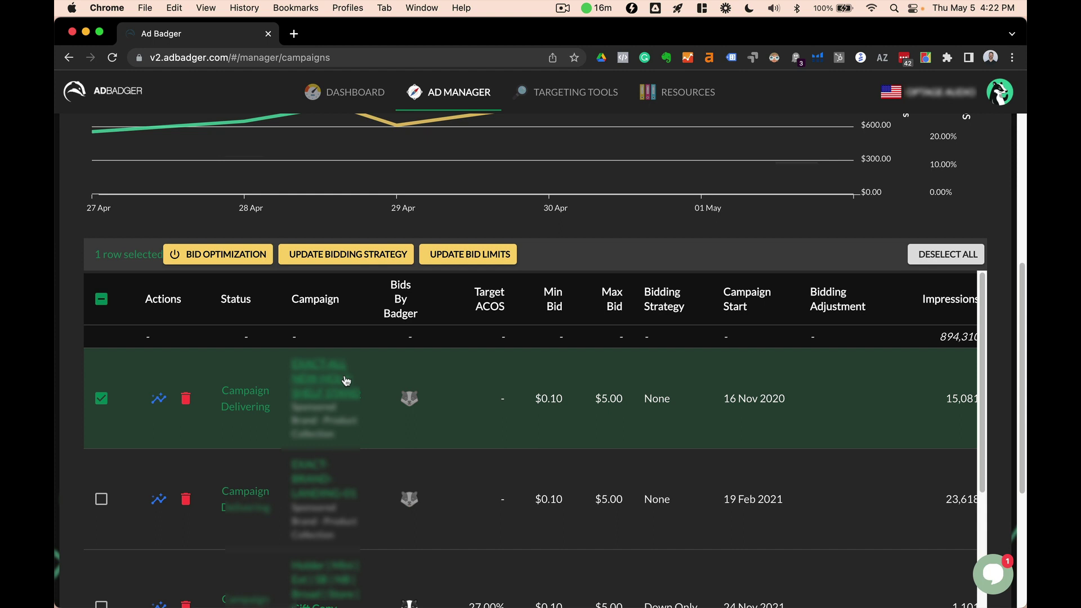
pyautogui.scroll(-5, 346, 379)
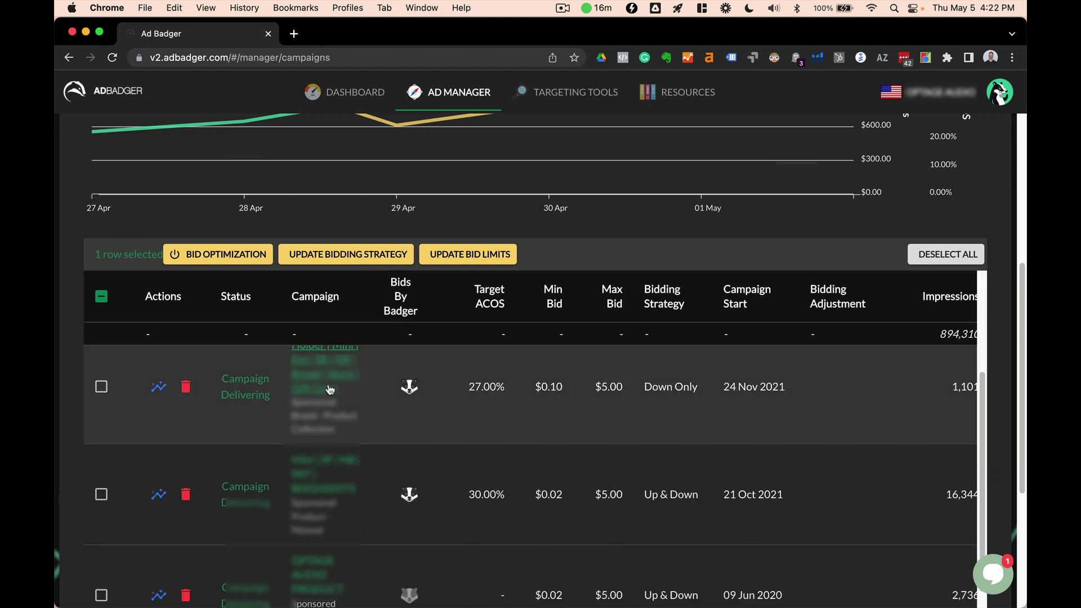
# Open the campaign's detail page and scroll down to its keyword targets table
pyautogui.click(332, 377)
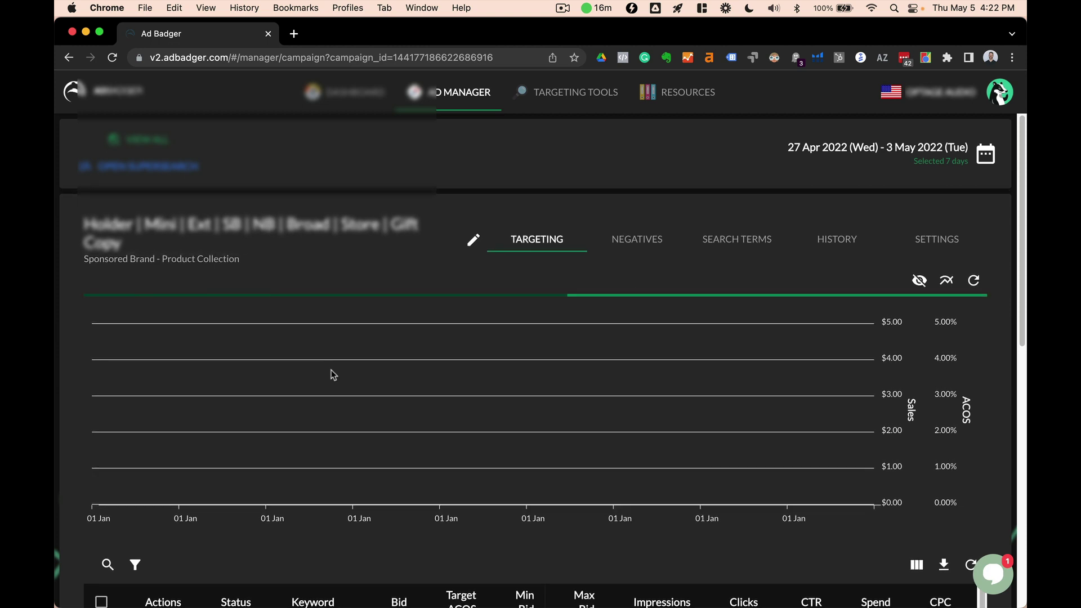
pyautogui.scroll(-2, 334, 374)
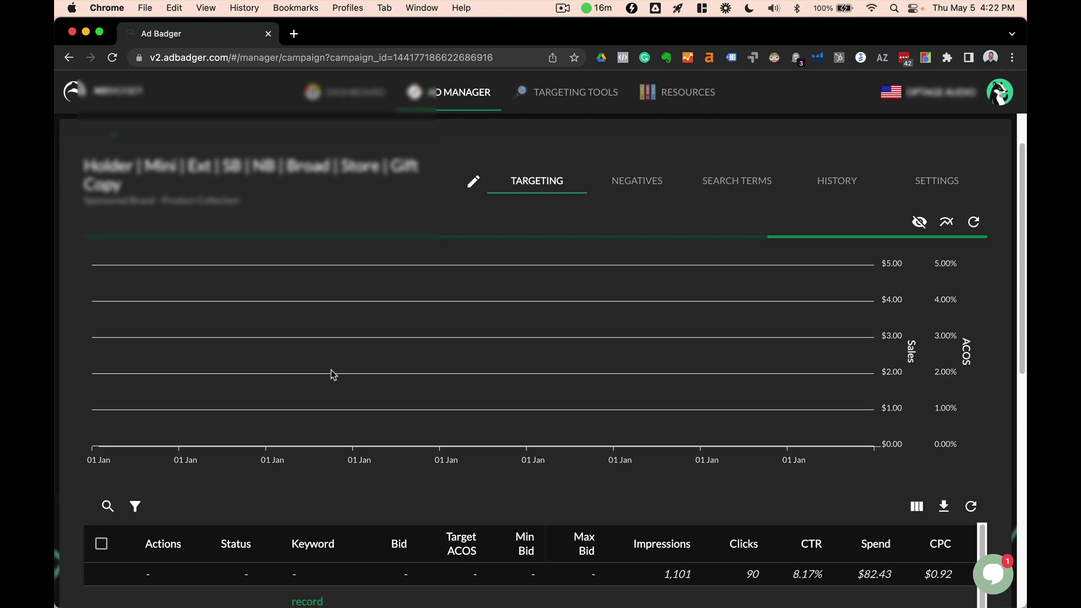
pyautogui.scroll(-1, 333, 374)
pyautogui.scroll(-5, 333, 375)
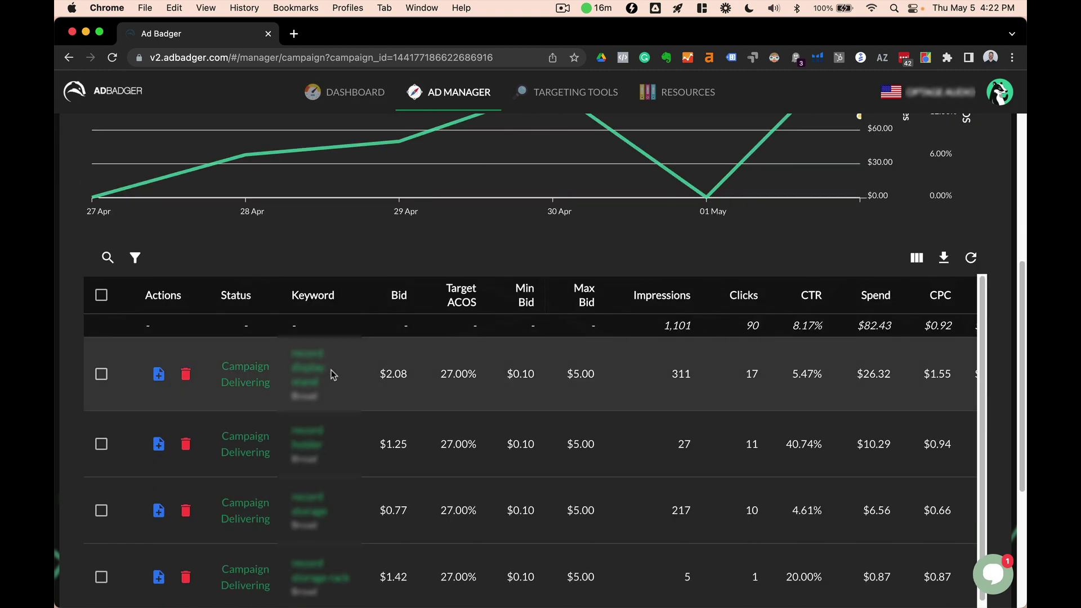
pyautogui.scroll(-1, 333, 376)
pyautogui.scroll(1, 478, 395)
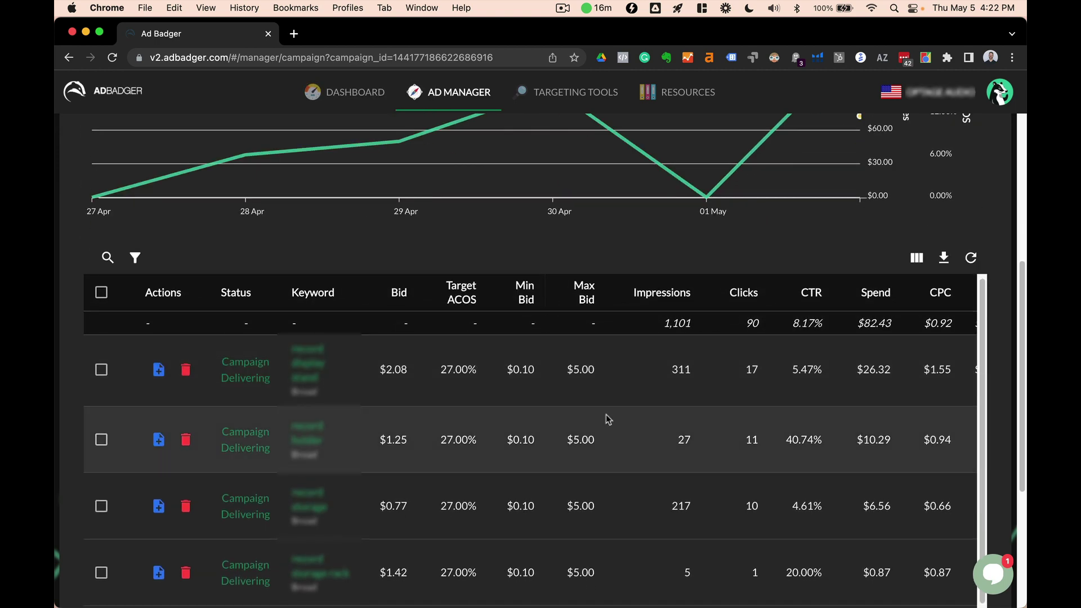
pyautogui.hscroll(8, 607, 418)
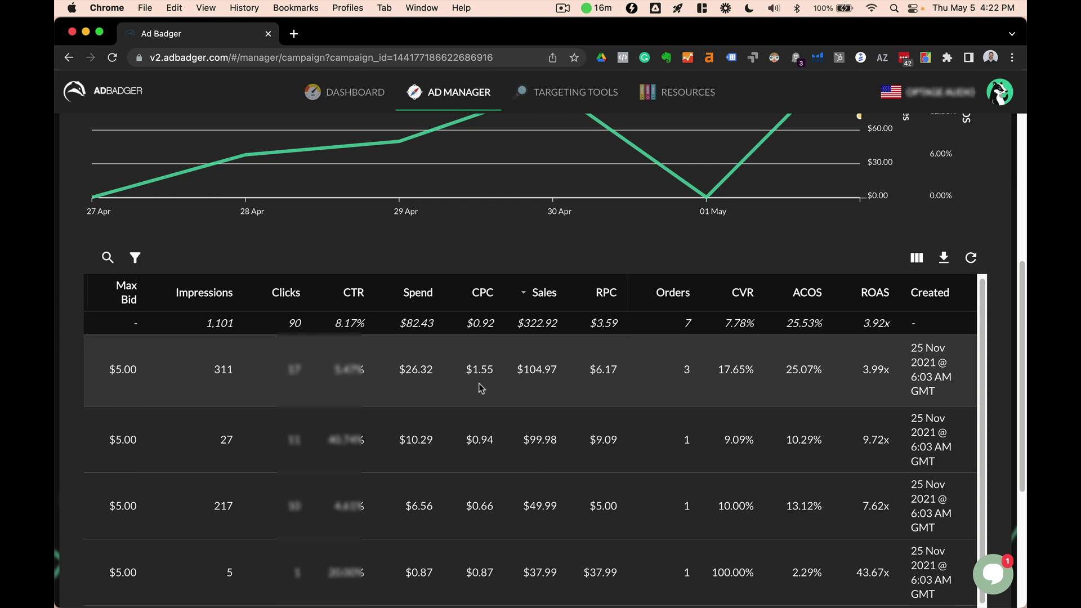
# Scroll the keyword table sideways to review orders, conversion rate, ACOS, ROAS and creation dates
pyautogui.hscroll(1, 481, 389)
pyautogui.hscroll(-3, 479, 387)
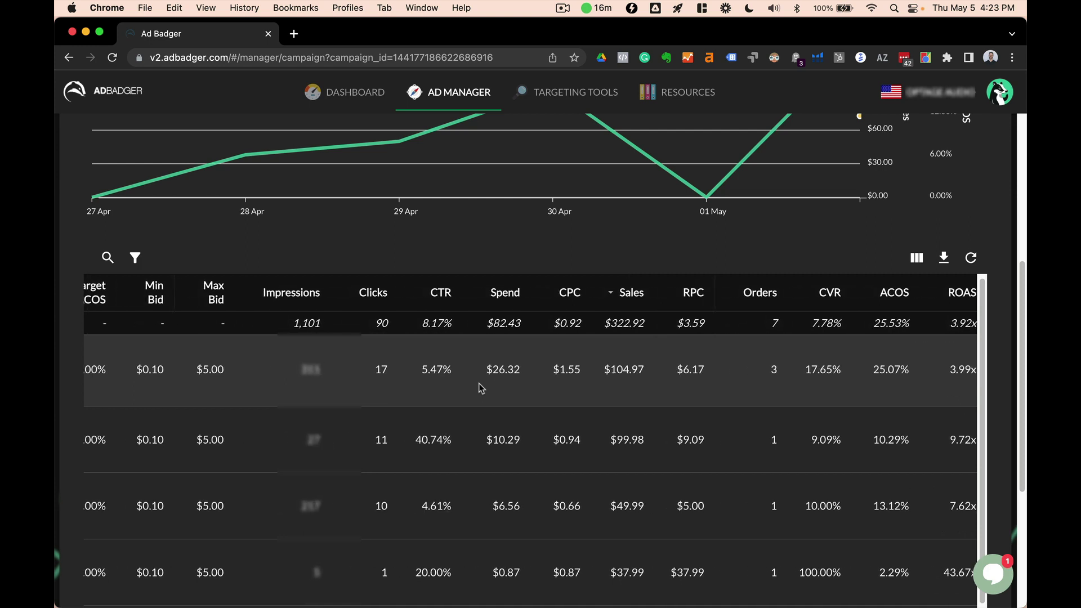
pyautogui.hscroll(-1, 480, 387)
pyautogui.hscroll(-3, 479, 388)
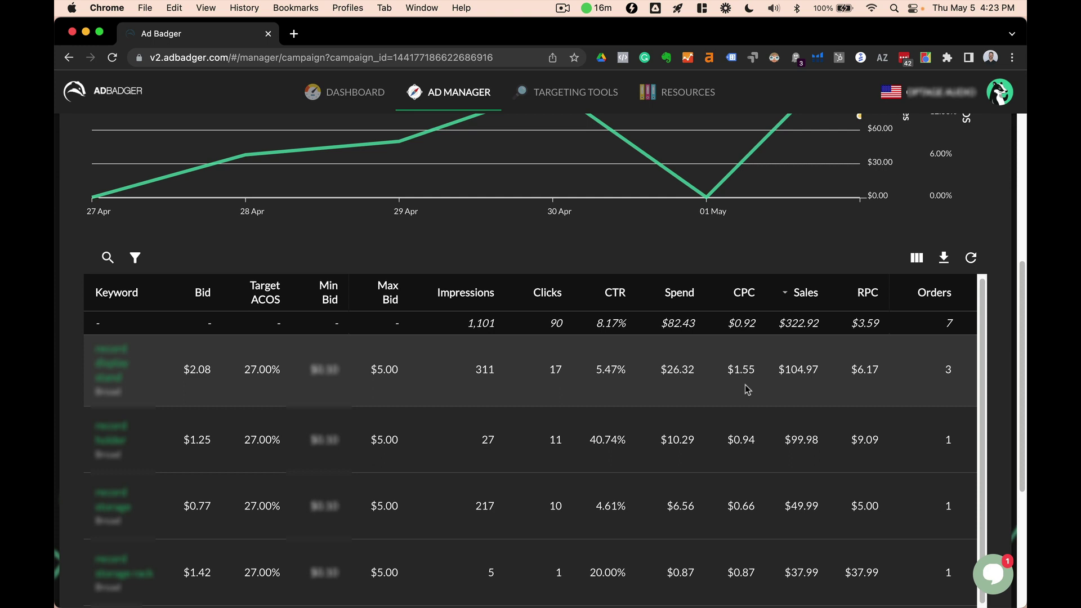
pyautogui.hscroll(5, 696, 382)
pyautogui.hscroll(1, 732, 382)
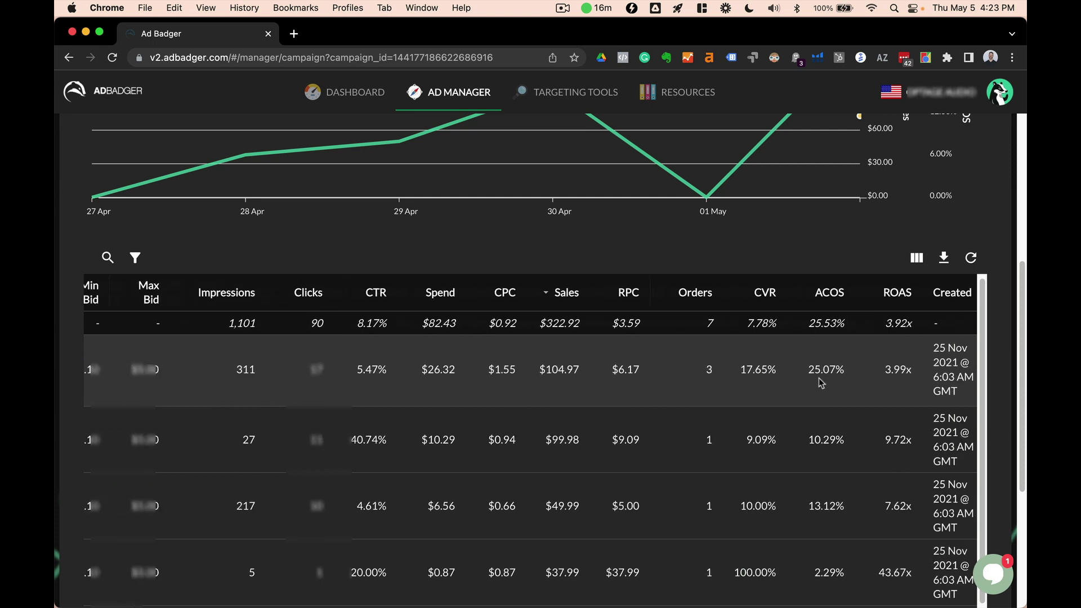
# Select the first keyword and set its bid limits to max bid $3.15 and min bid $0.78
pyautogui.click(678, 394)
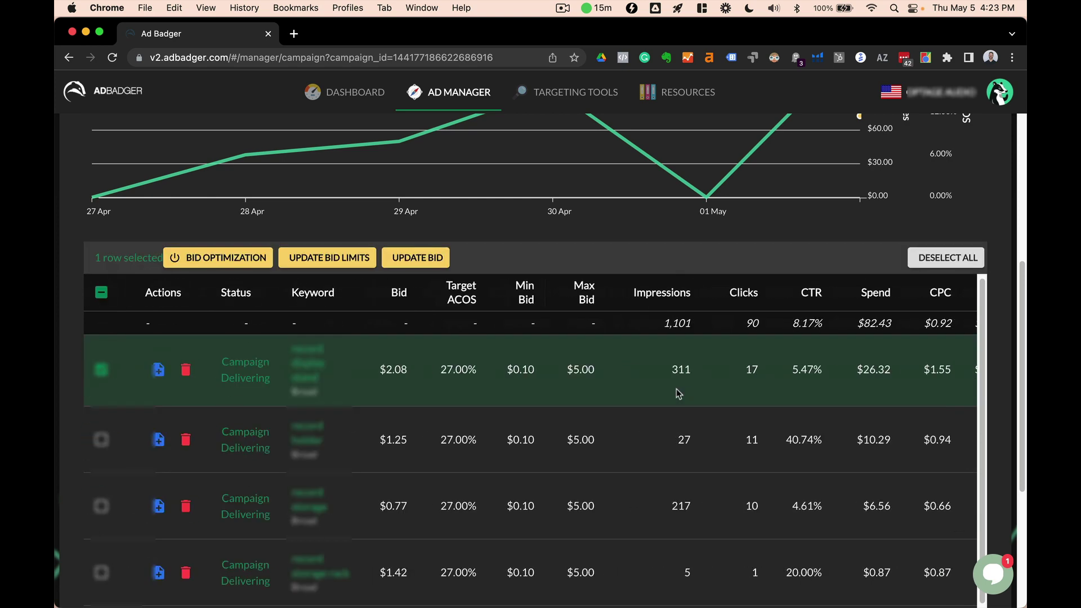
pyautogui.click(322, 258)
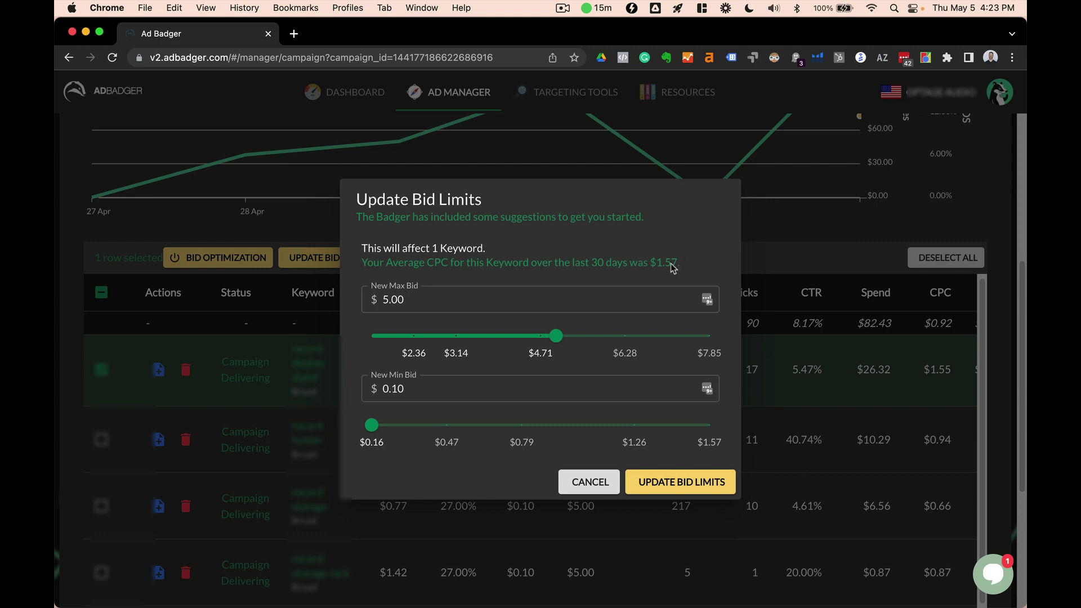
pyautogui.moveTo(684, 263); pyautogui.dragTo(566, 264)
pyautogui.click(584, 263)
pyautogui.moveTo(560, 337)
pyautogui.mouseDown()
pyautogui.moveTo(426, 343)
pyautogui.moveTo(456, 338)
pyautogui.mouseUp()
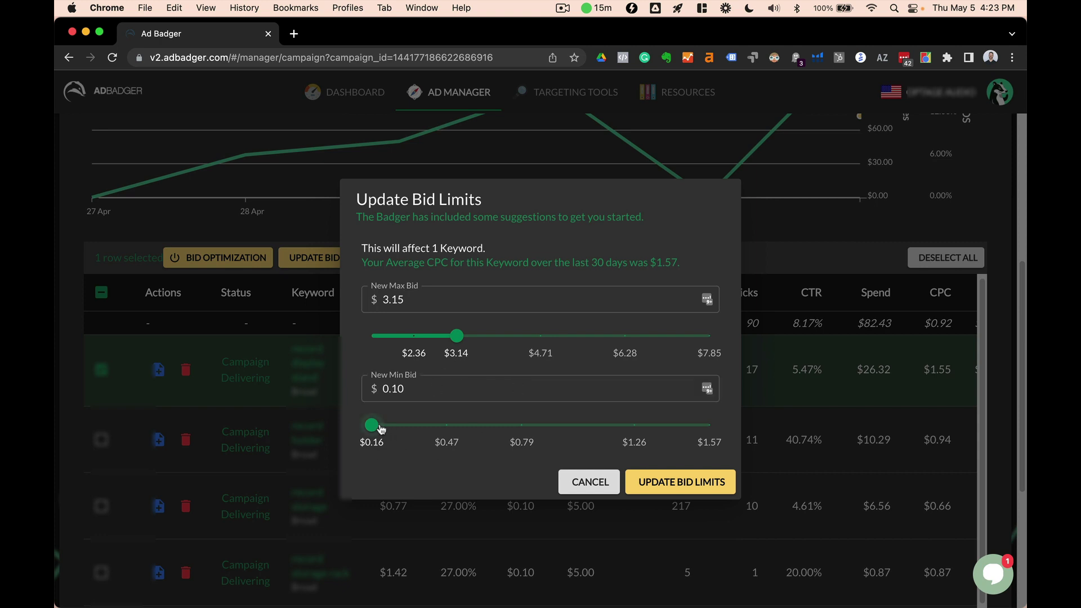
pyautogui.moveTo(372, 425); pyautogui.dragTo(520, 426)
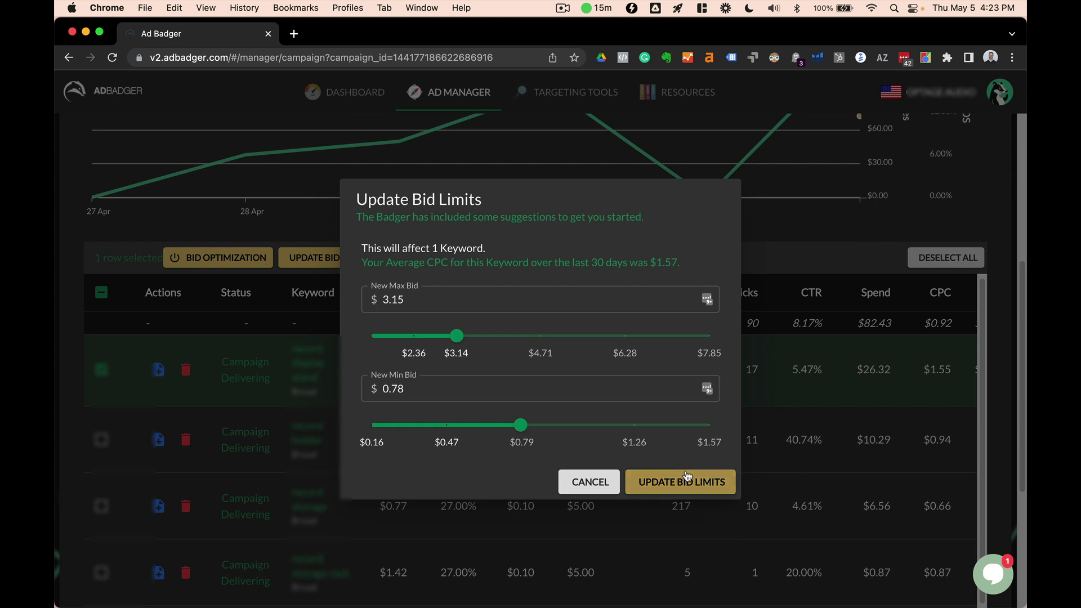
pyautogui.click(393, 307)
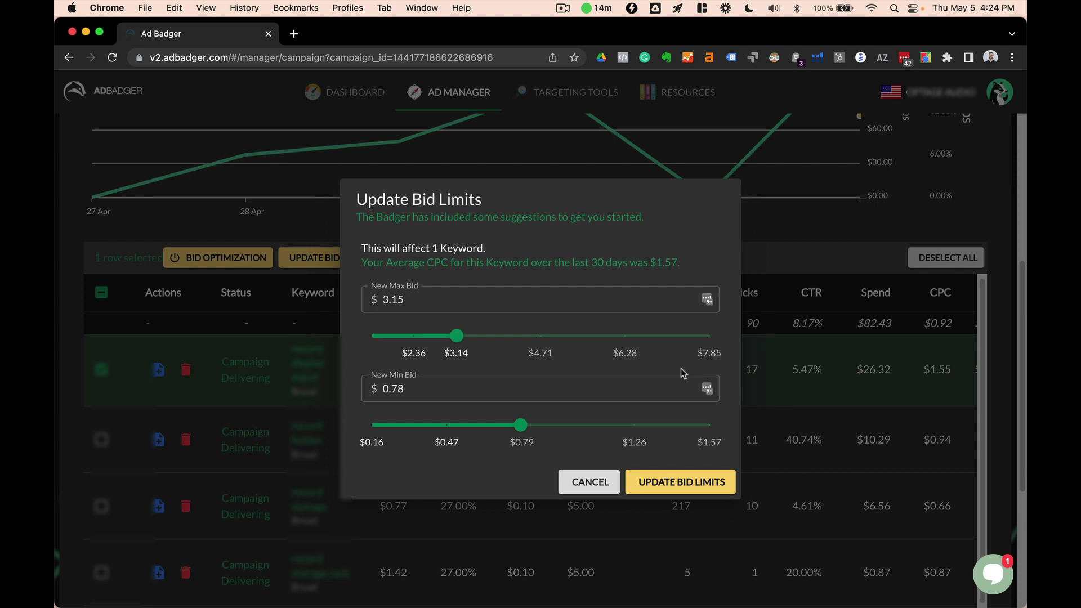
pyautogui.click(450, 299)
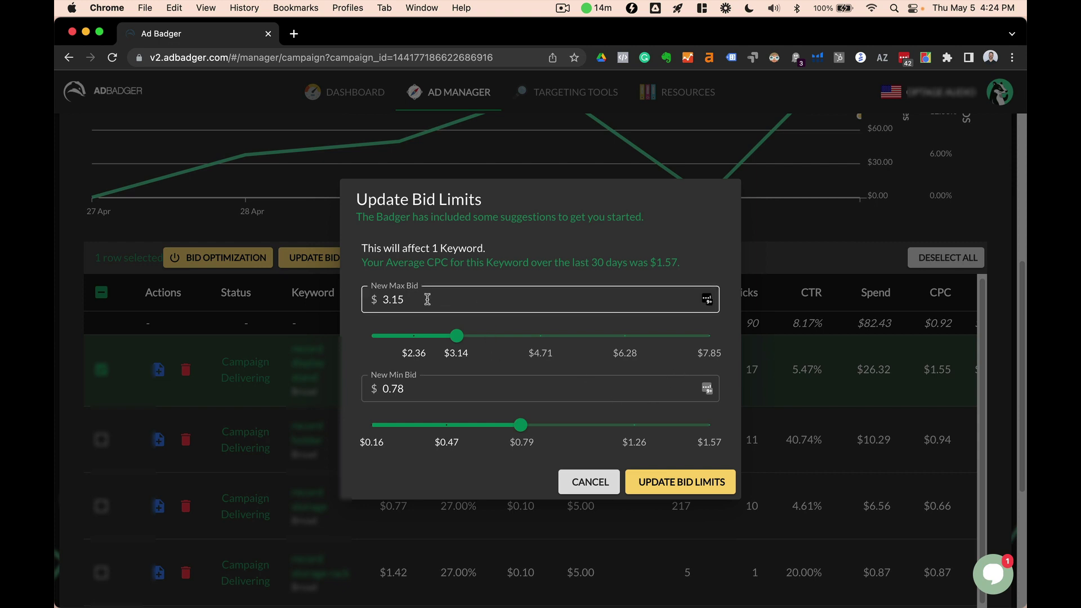
pyautogui.click(593, 271)
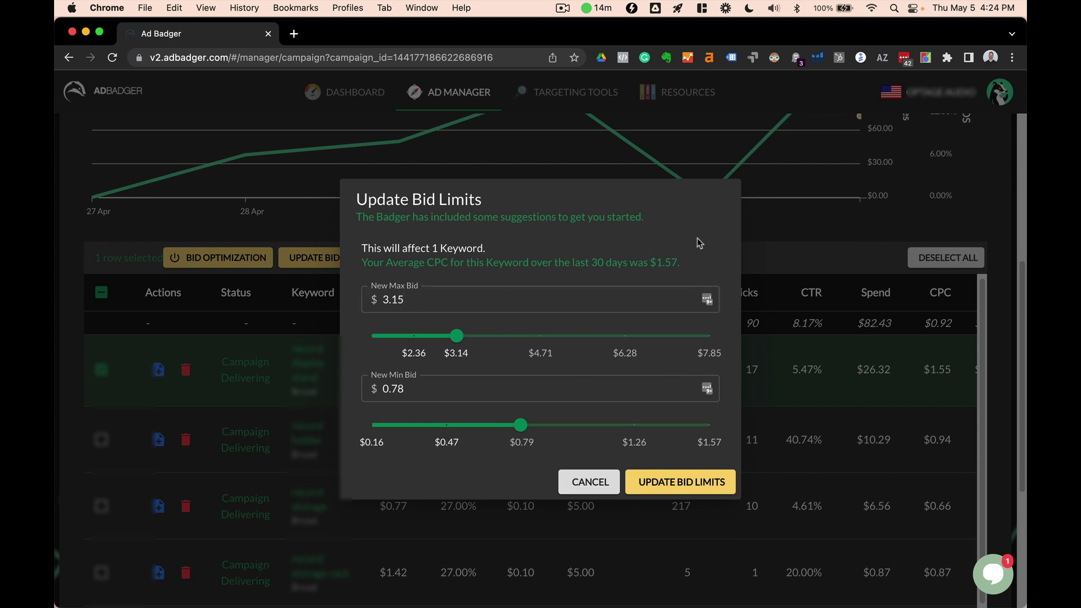
pyautogui.click(418, 379)
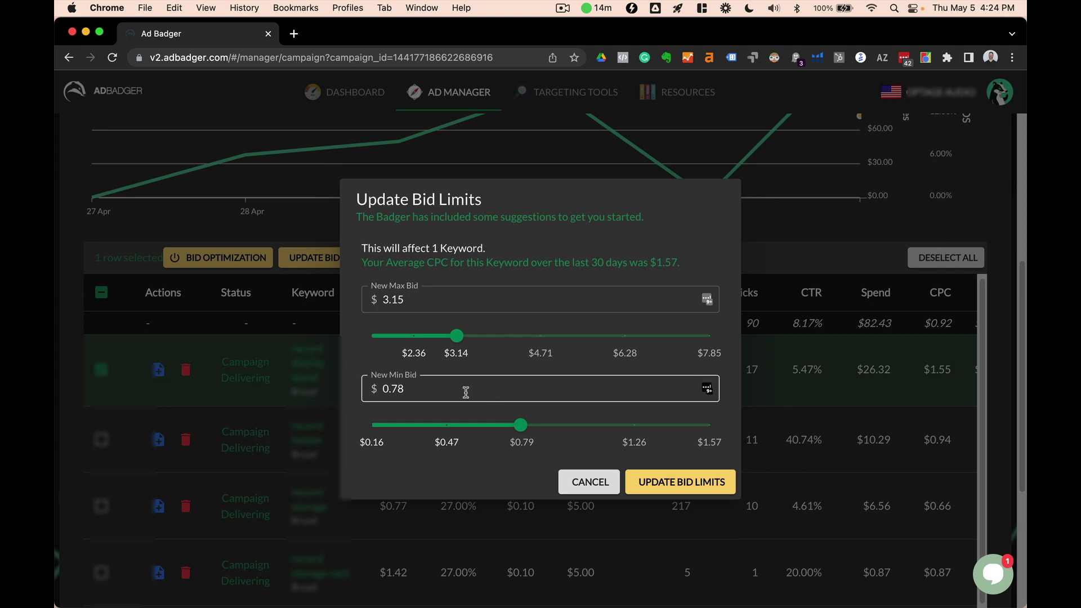